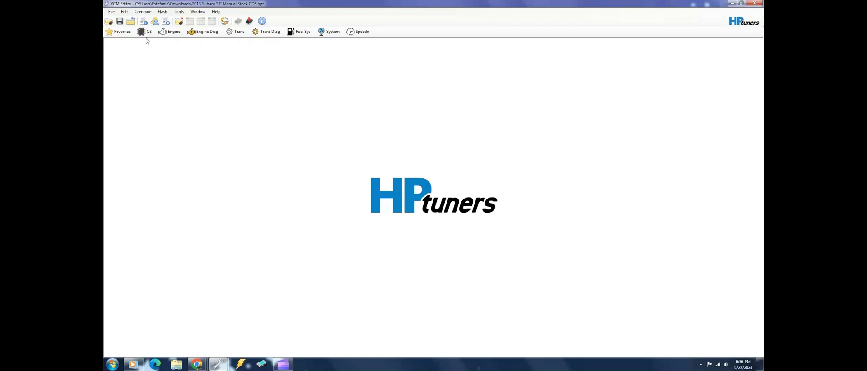
Step: Open the stock file's Engine settings window and then close it
{"action": "left_click", "coordinate": [170, 32]}
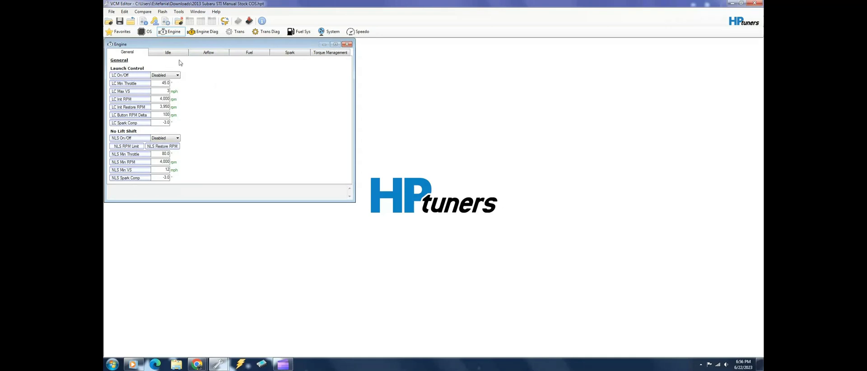
{"action": "left_click", "coordinate": [349, 44]}
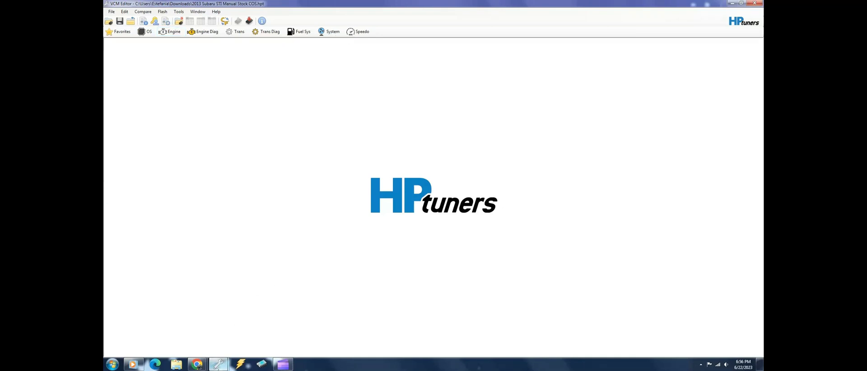
Step: Switch to the stock calibration file's window and show its Airflow settings
{"action": "mouse_move", "coordinate": [219, 364]}
{"action": "left_click", "coordinate": [203, 339]}
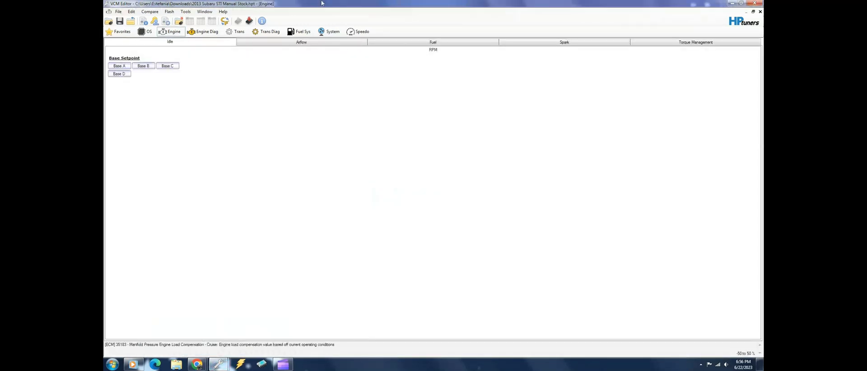
{"action": "left_click", "coordinate": [264, 43]}
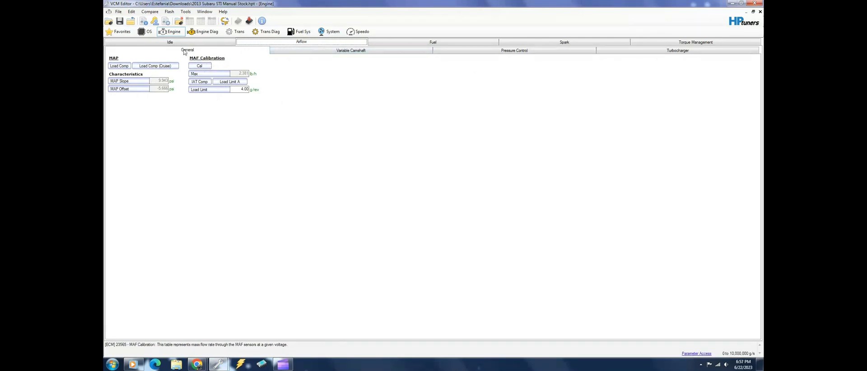
Step: Inspect the MAF Calibration table, checking 373.94 at 4.96 V and 383.89 at 5.00 V, then close it
{"action": "left_click", "coordinate": [200, 66]}
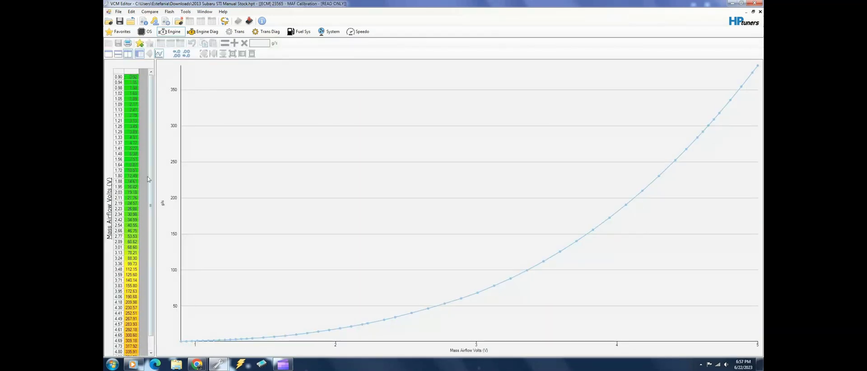
{"action": "scroll", "coordinate": [149, 225], "scroll_direction": "down", "scroll_amount": 1}
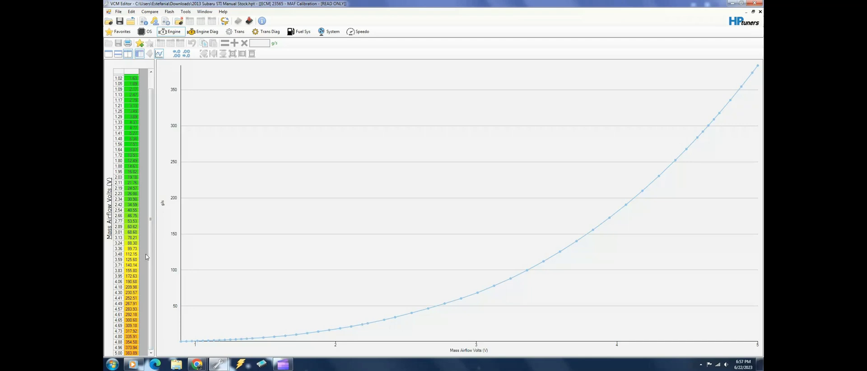
{"action": "scroll", "coordinate": [143, 224], "scroll_direction": "up", "scroll_amount": 1}
{"action": "left_click", "coordinate": [131, 348]}
{"action": "left_click", "coordinate": [129, 353]}
{"action": "scroll", "coordinate": [131, 345], "scroll_direction": "up", "scroll_amount": 1}
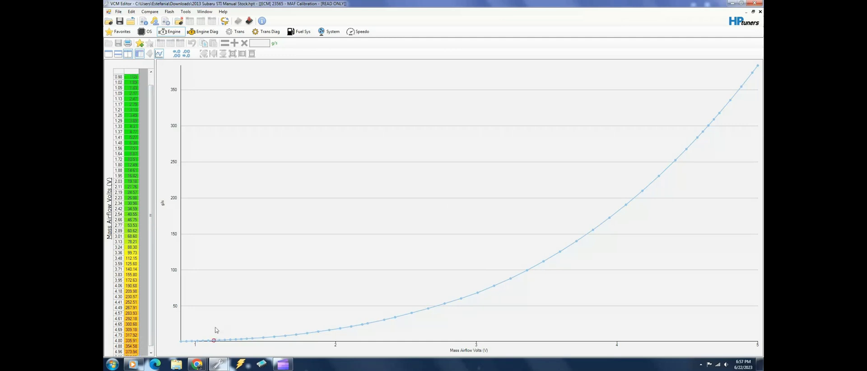
{"action": "left_click", "coordinate": [760, 12]}
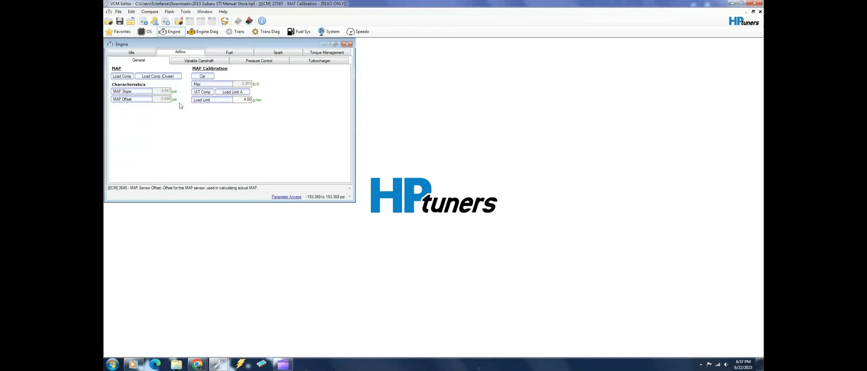
Step: Review the stock file's OS code modifications and HPT Custom Features, then close the Operating System window
{"action": "left_click", "coordinate": [150, 33]}
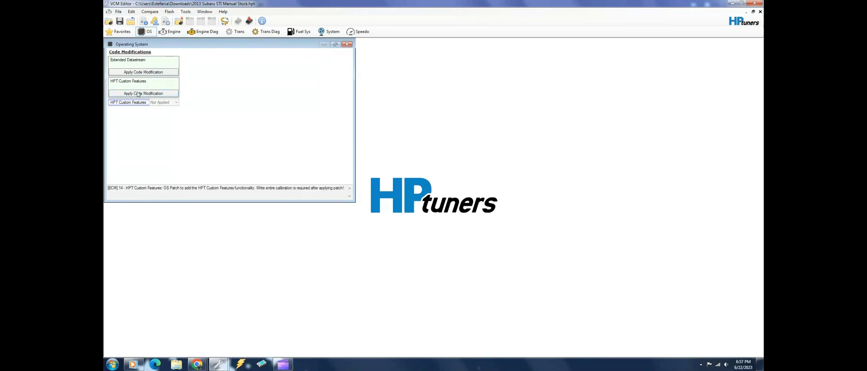
{"action": "left_click", "coordinate": [119, 11]}
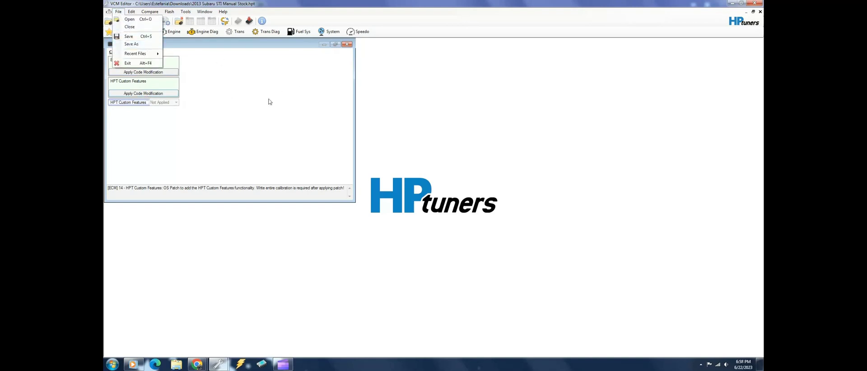
{"action": "left_click", "coordinate": [479, 116]}
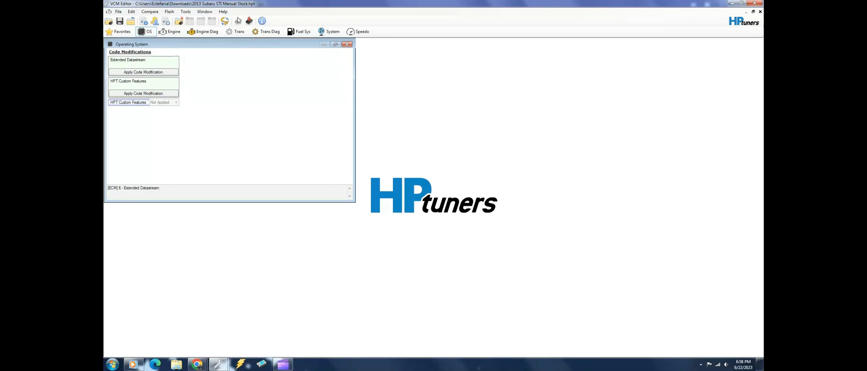
{"action": "mouse_move", "coordinate": [114, 106]}
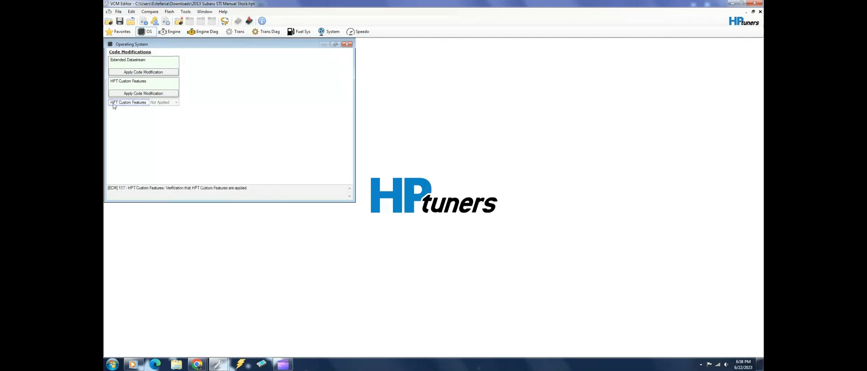
{"action": "left_click", "coordinate": [347, 45]}
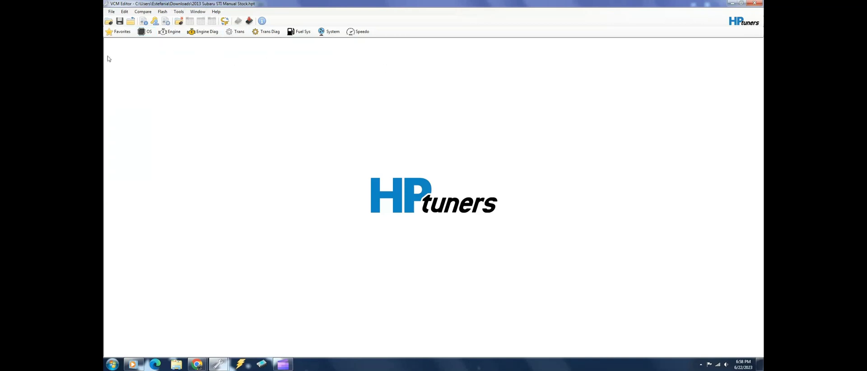
Step: Reopen the Engine window on Airflow General, showing MAF Calibration Load Limit 4.00 g/rev
{"action": "left_click", "coordinate": [168, 32]}
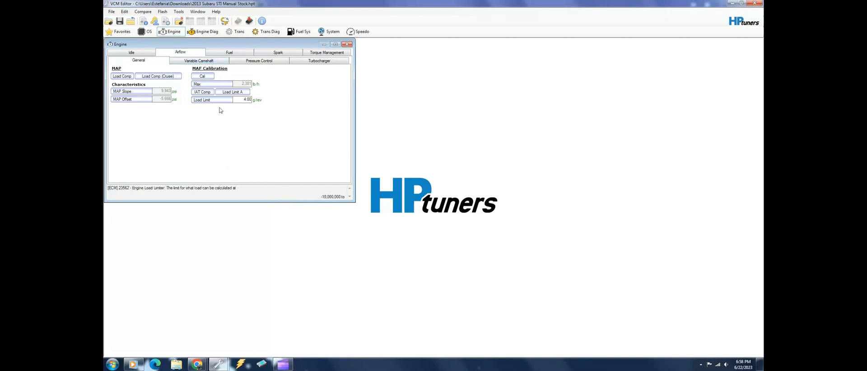
Step: Switch to the Stock COS calibration file and open its Engine settings
{"action": "mouse_move", "coordinate": [220, 366]}
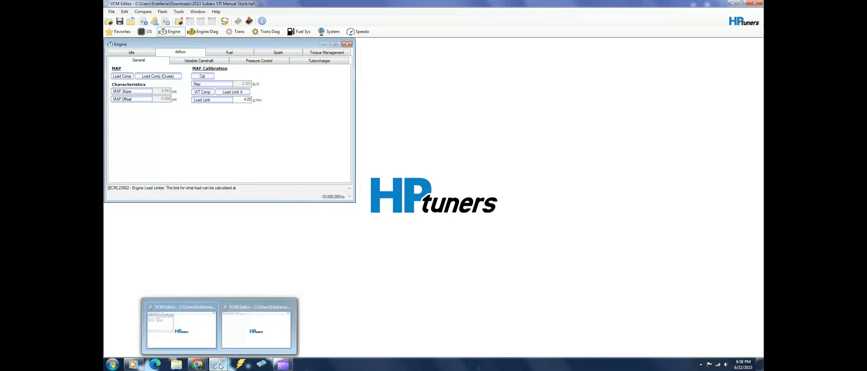
{"action": "left_click", "coordinate": [256, 330]}
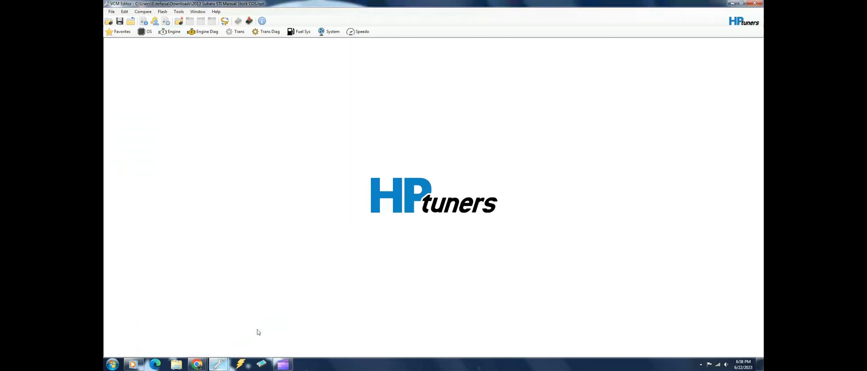
{"action": "left_click", "coordinate": [164, 33]}
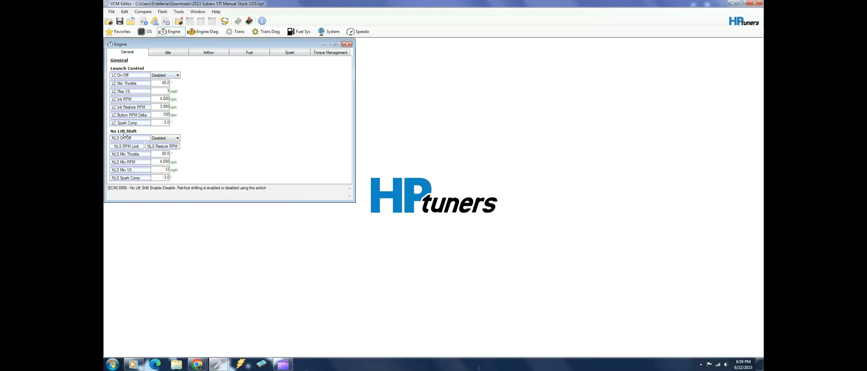
Step: Go through the Idle and Launch Control pages to Airflow, showing Main VE with MAF Only mode
{"action": "left_click", "coordinate": [170, 53]}
{"action": "left_click", "coordinate": [143, 53]}
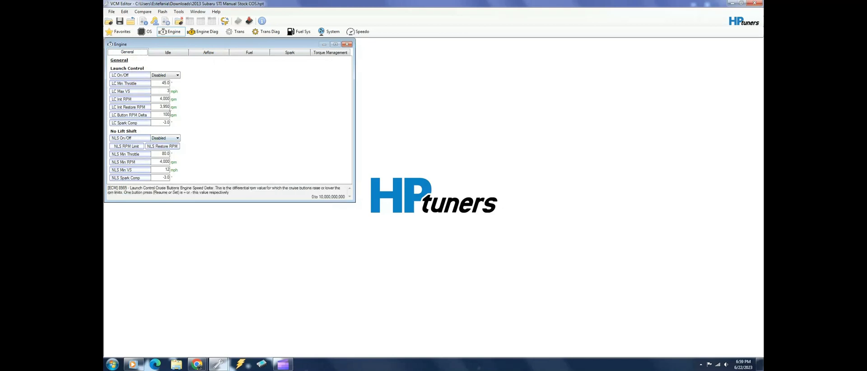
{"action": "left_click", "coordinate": [173, 56]}
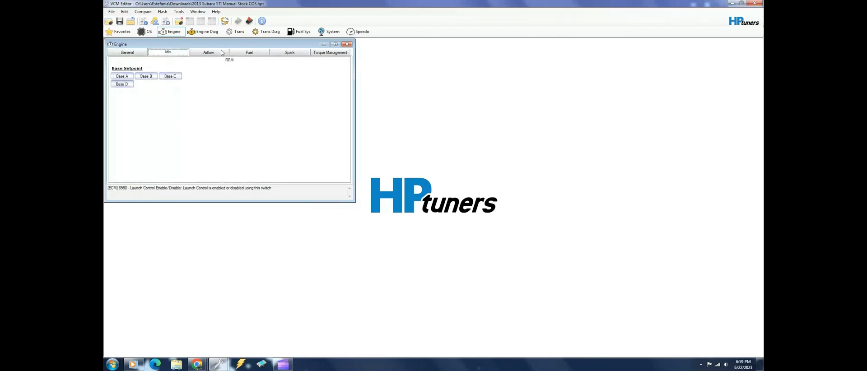
{"action": "left_click", "coordinate": [208, 52]}
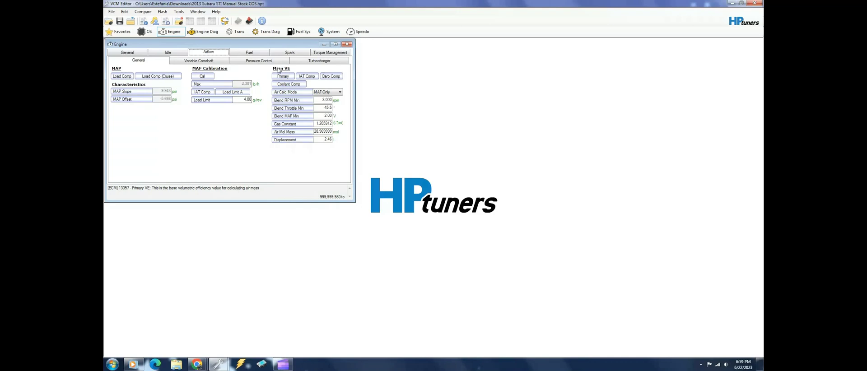
Step: Open the Primary VE table full size and pick the 4,500 rpm / 19.0 psi point on its 3-D graph
{"action": "left_click", "coordinate": [284, 76]}
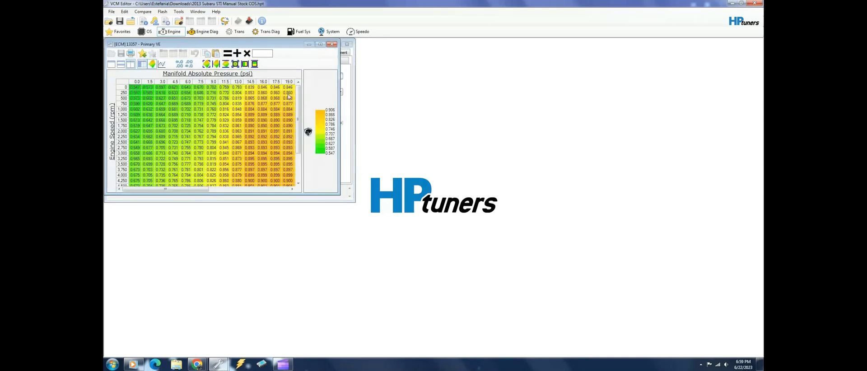
{"action": "left_click", "coordinate": [320, 44]}
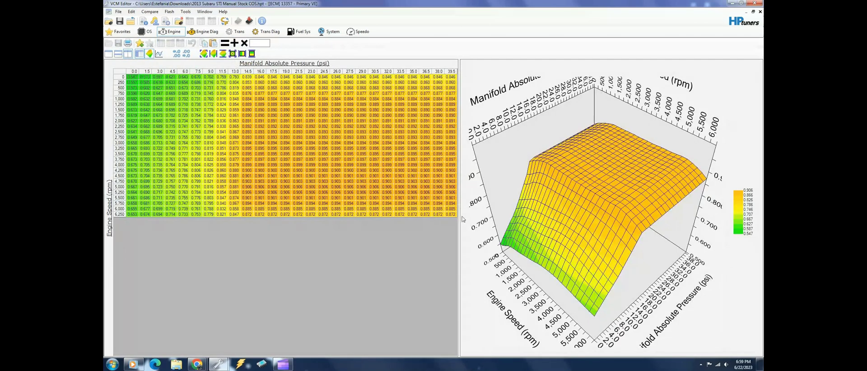
{"action": "left_click", "coordinate": [760, 11]}
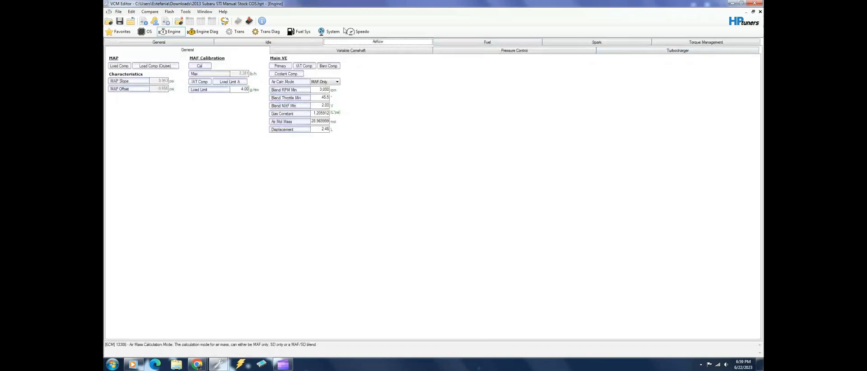
{"action": "left_click", "coordinate": [273, 66]}
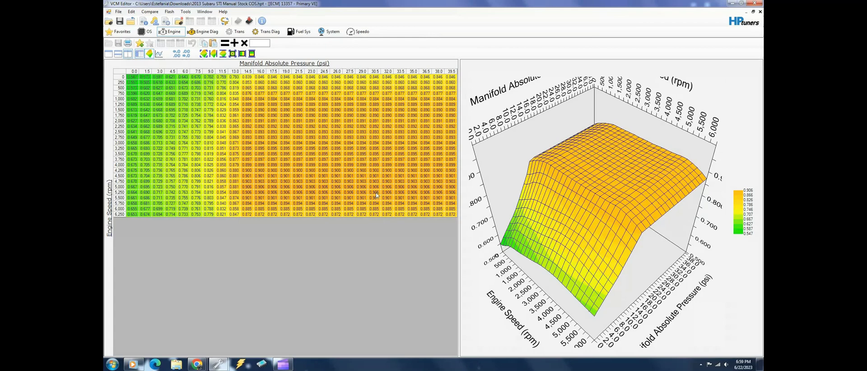
{"action": "left_click", "coordinate": [610, 175]}
Step: Close the Primary VE table and toggle Air Calc Mode between SD Only and MAF/SD Blend, ending on MAF/SD Blend
{"action": "left_click", "coordinate": [761, 12]}
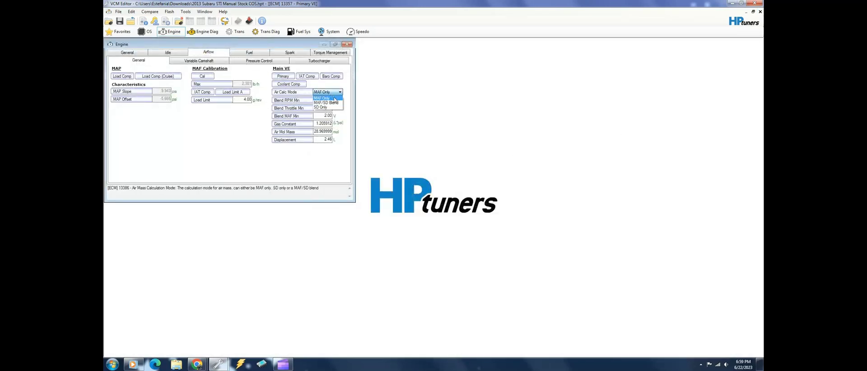
{"action": "left_click", "coordinate": [327, 103]}
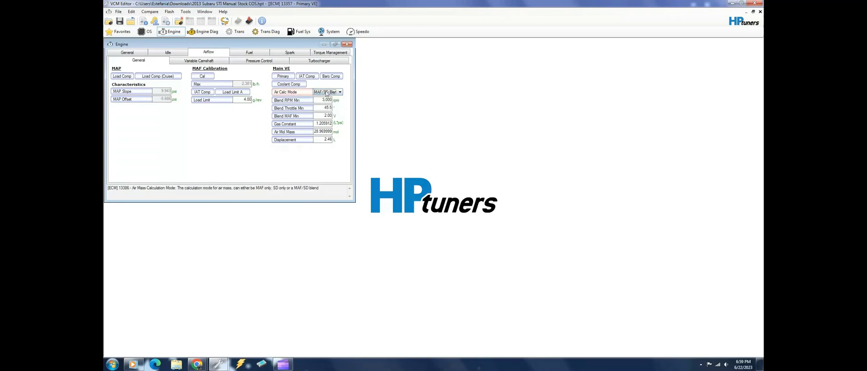
{"action": "left_click", "coordinate": [335, 93]}
{"action": "left_click", "coordinate": [335, 108]}
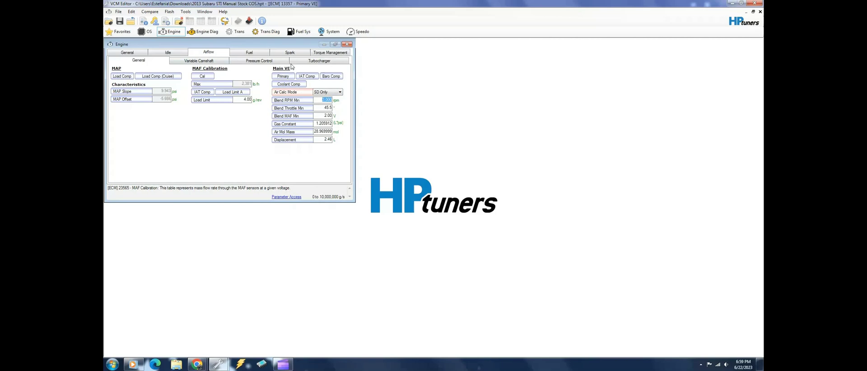
{"action": "left_click", "coordinate": [325, 92]}
{"action": "left_click", "coordinate": [328, 102]}
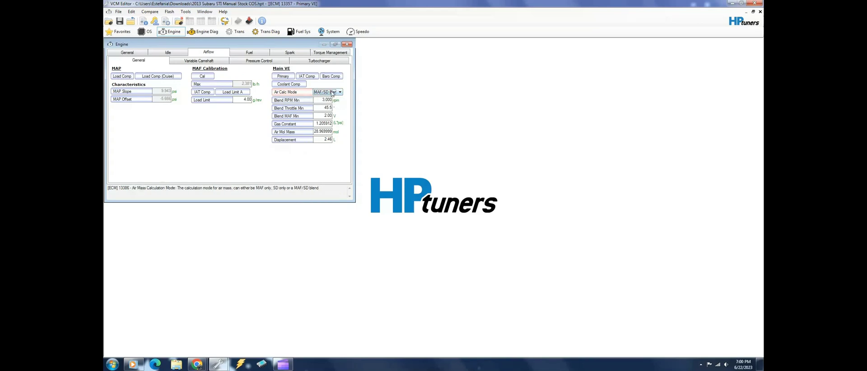
{"action": "left_click", "coordinate": [332, 92]}
{"action": "left_click", "coordinate": [321, 107]}
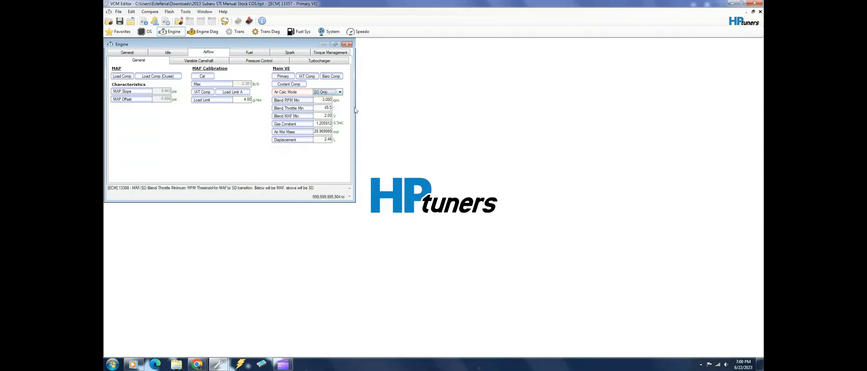
{"action": "left_click", "coordinate": [321, 93]}
{"action": "left_click", "coordinate": [326, 103]}
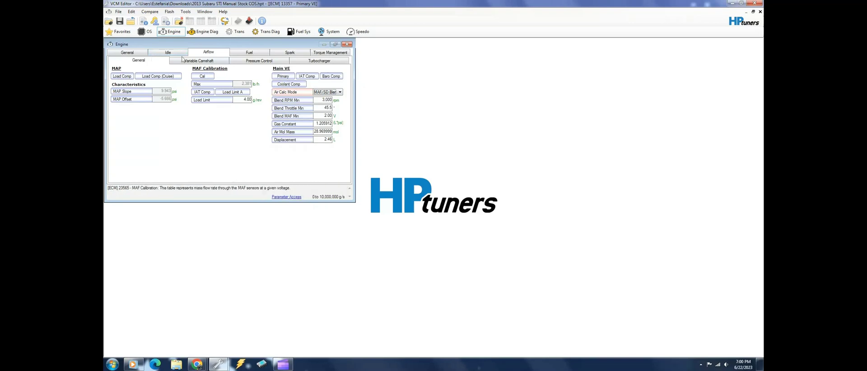
Step: Browse the Fuel pages: Transient, Cutoff/DFCO, Open Loop/Base, Oxygen Sensors and General
{"action": "left_click", "coordinate": [244, 54]}
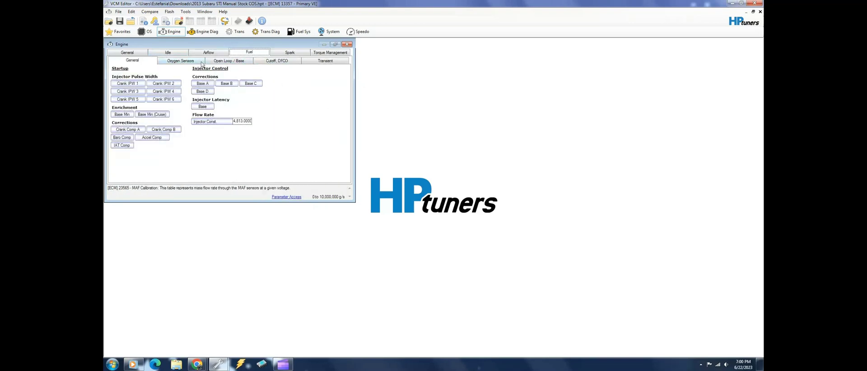
{"action": "left_click", "coordinate": [333, 63]}
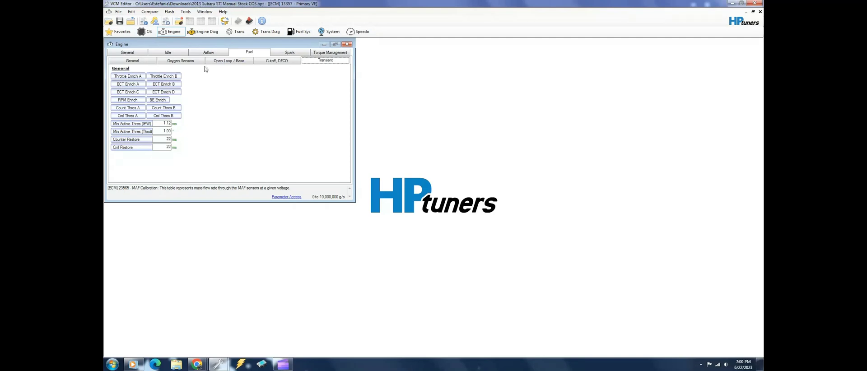
{"action": "left_click", "coordinate": [277, 63]}
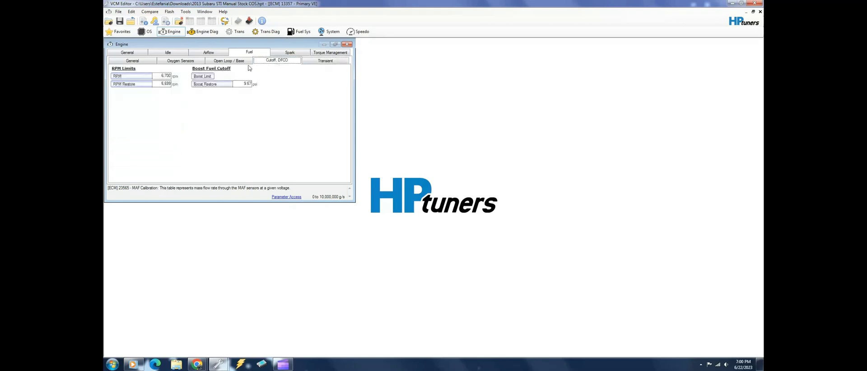
{"action": "left_click", "coordinate": [229, 65]}
{"action": "left_click", "coordinate": [162, 60]}
{"action": "left_click", "coordinate": [140, 63]}
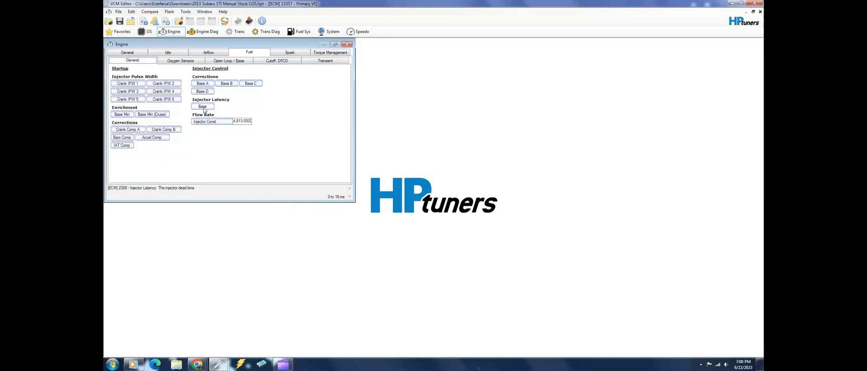
Step: Back on the Airflow page, set Air Calc Mode to SD Only
{"action": "left_click", "coordinate": [209, 52]}
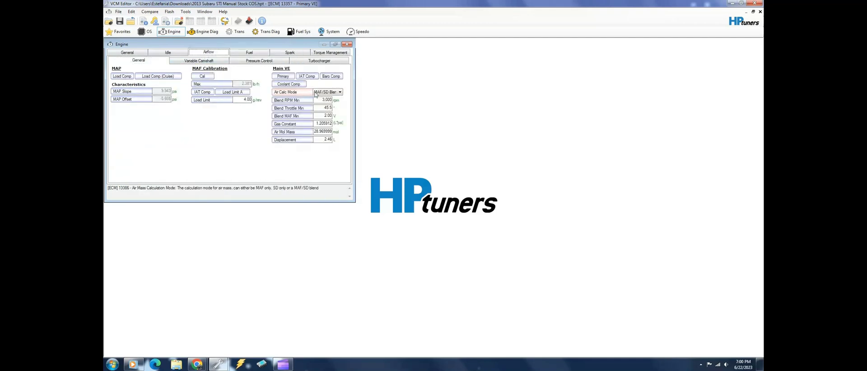
{"action": "left_click", "coordinate": [321, 93]}
{"action": "left_click", "coordinate": [321, 107]}
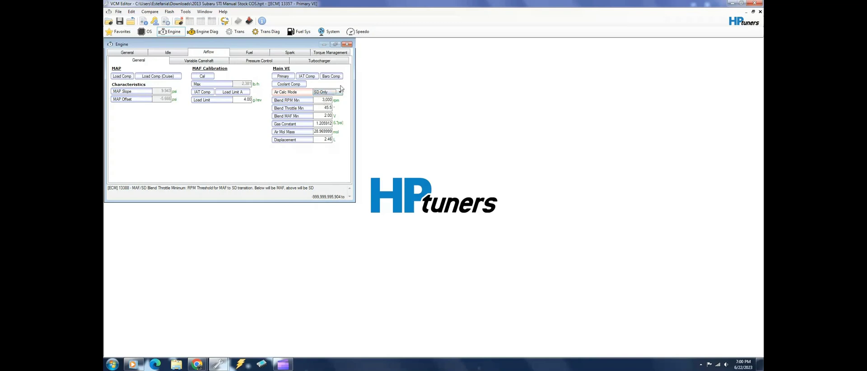